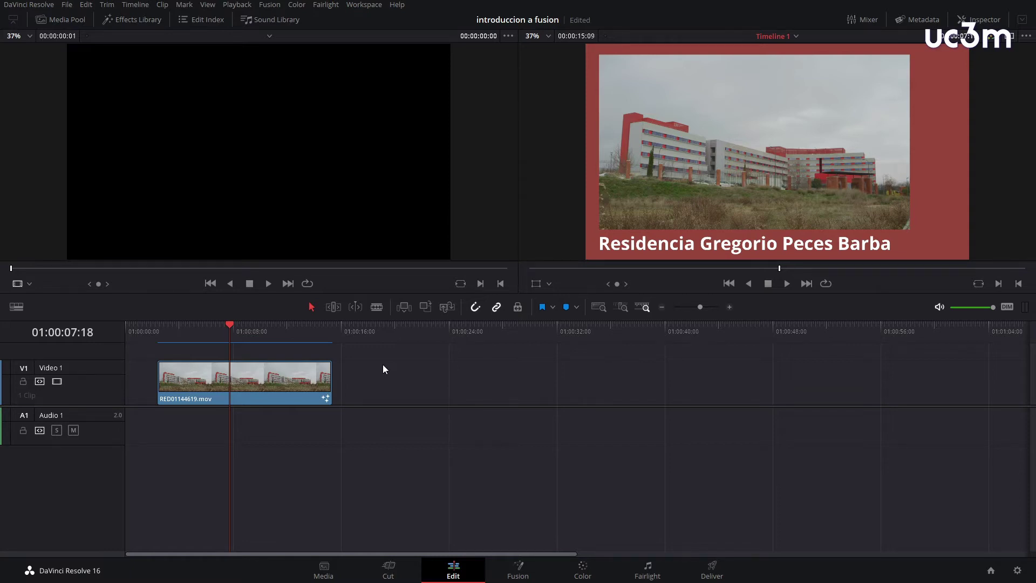
- Add a Fusion Composition to Video 1 after the existing clip, and open it on the Fusion page
click(132, 23)
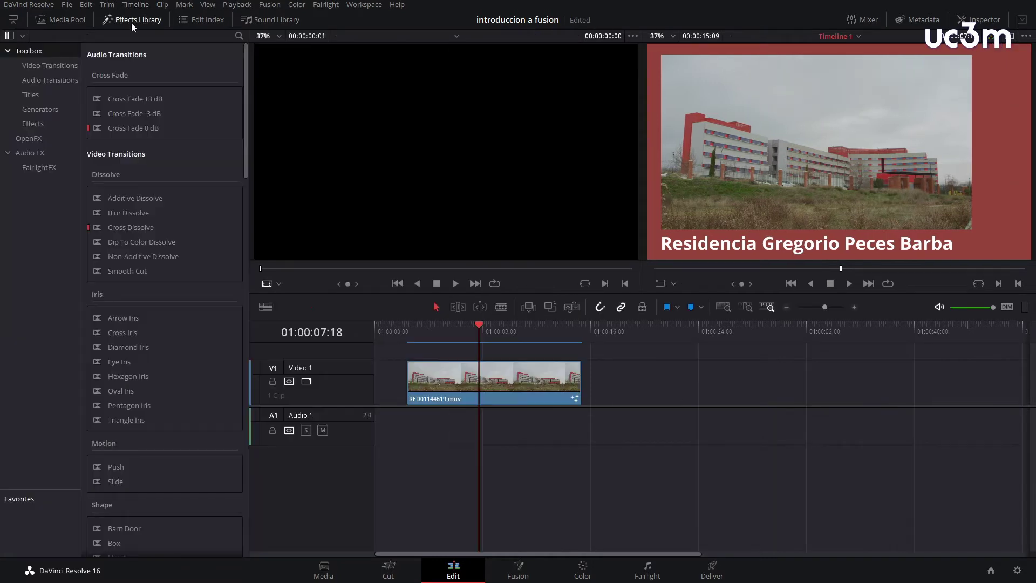
click(38, 126)
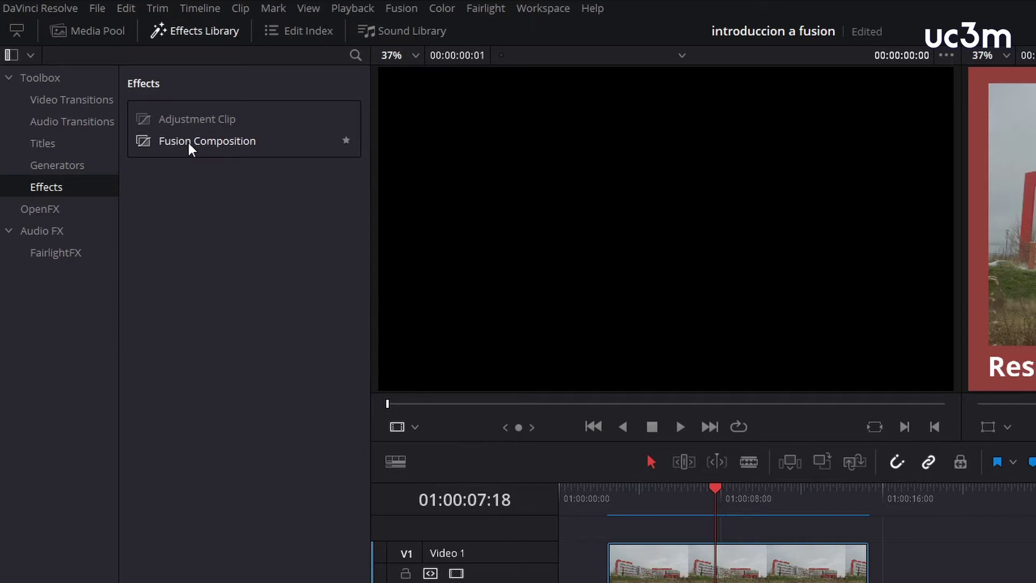
drag(185, 148, 688, 361)
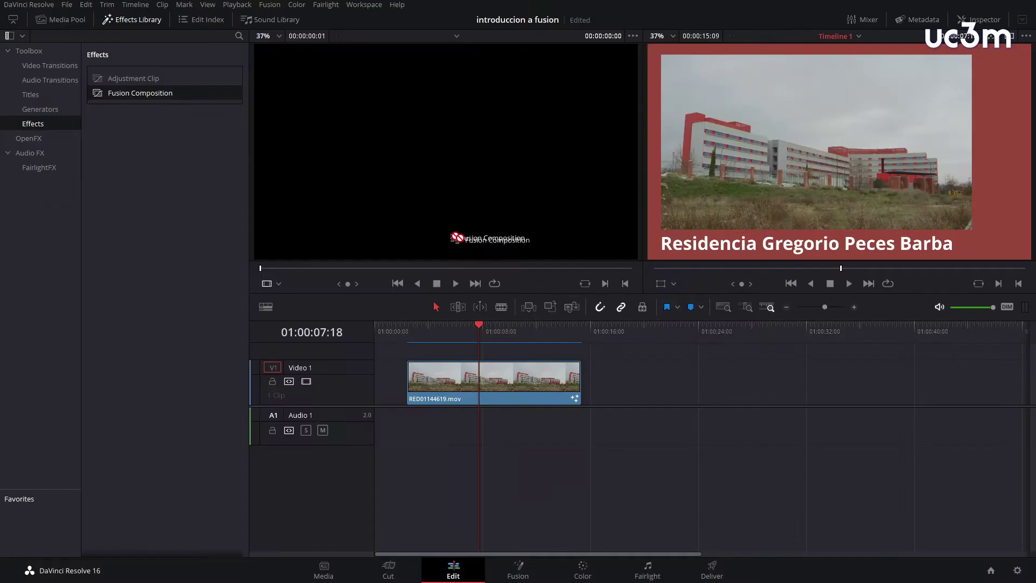
drag(455, 236, 629, 386)
click(648, 335)
drag(647, 334, 657, 335)
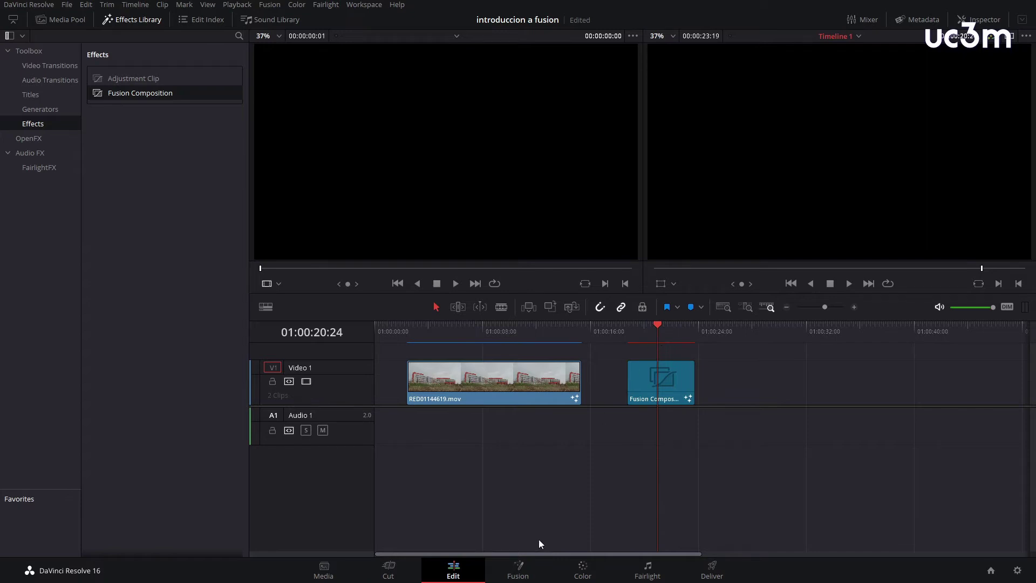
click(523, 571)
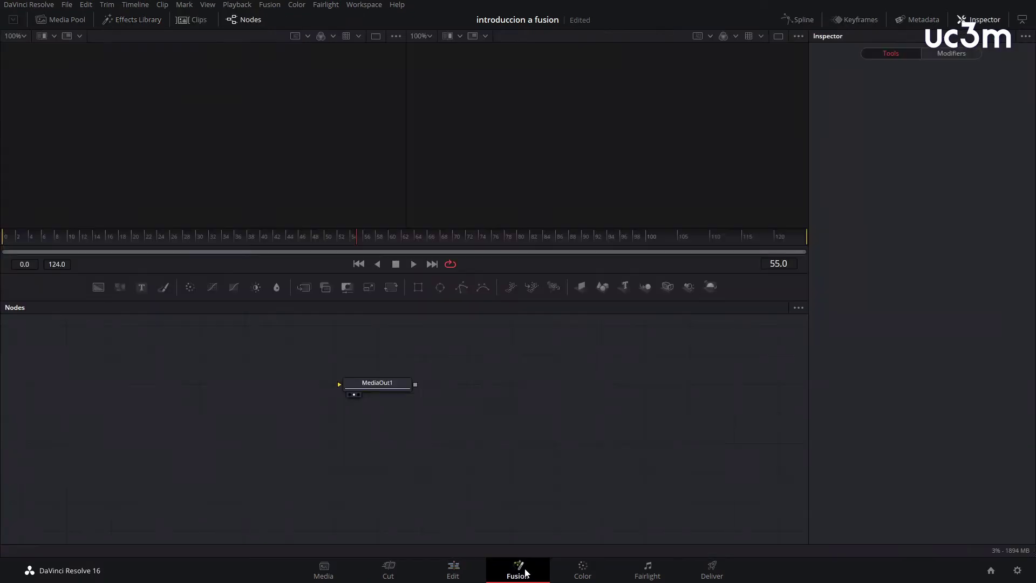
- Add two Background nodes and combine them through a Merge node
click(371, 386)
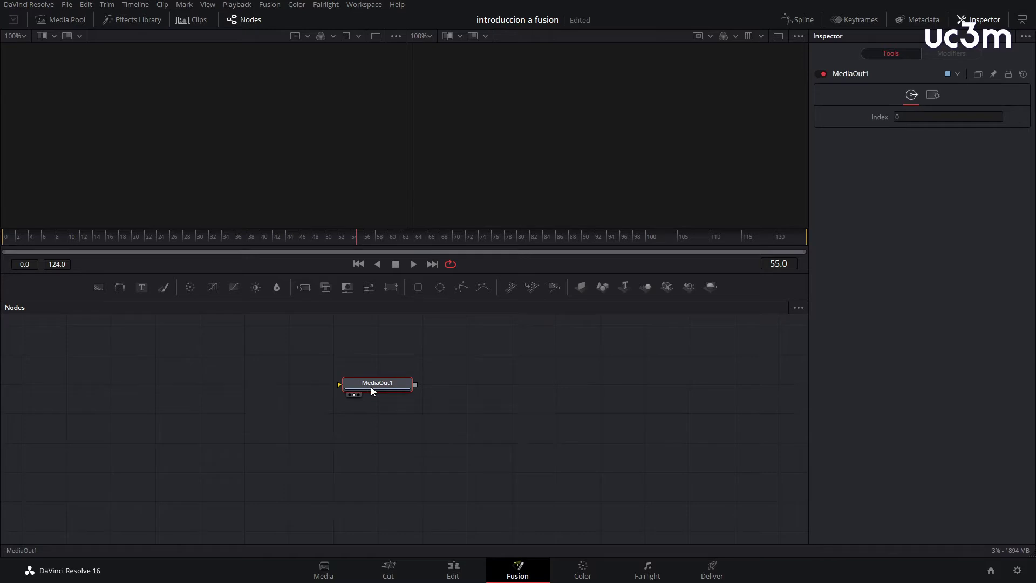
click(276, 392)
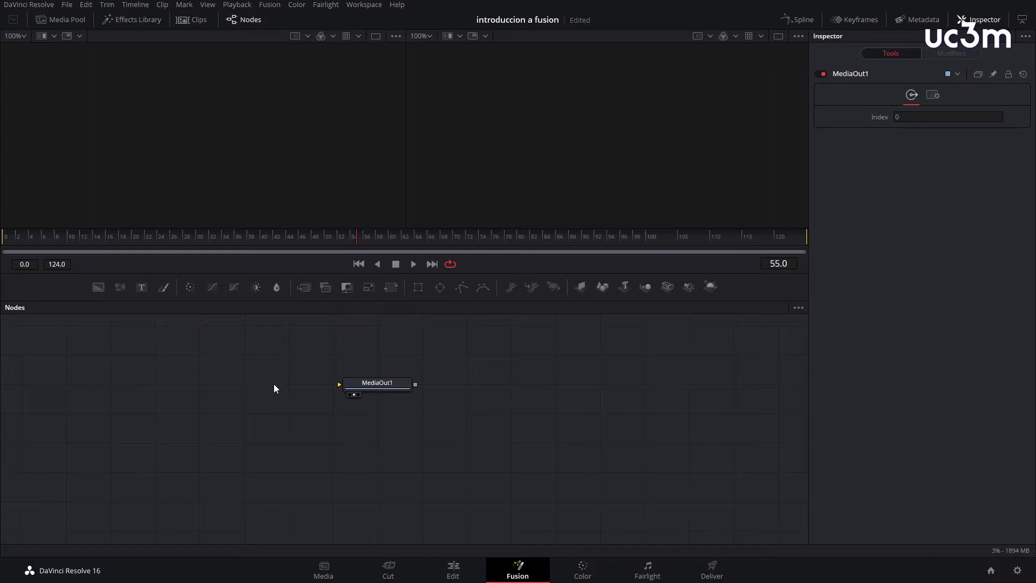
click(98, 287)
drag(283, 390, 154, 392)
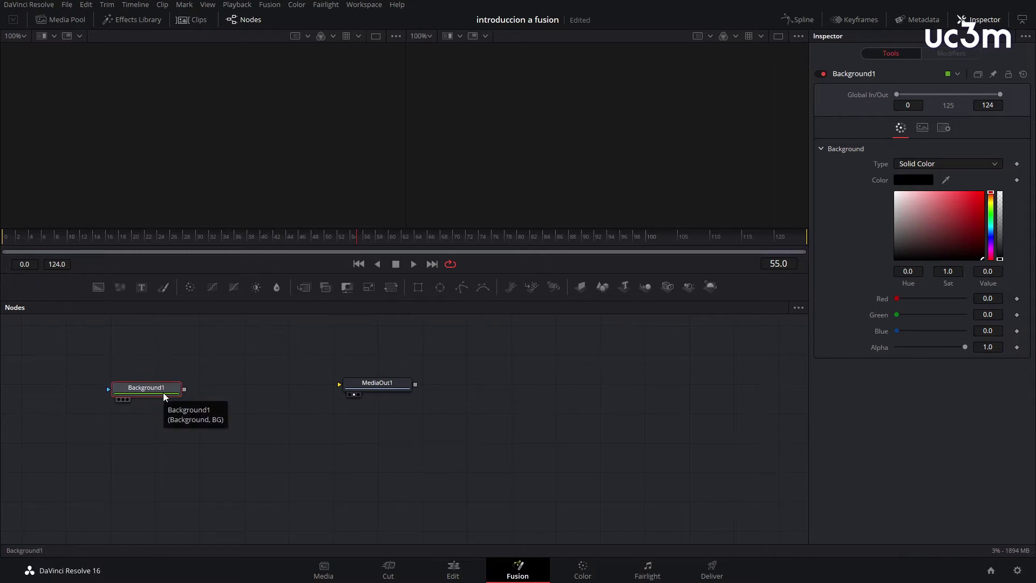
click(99, 286)
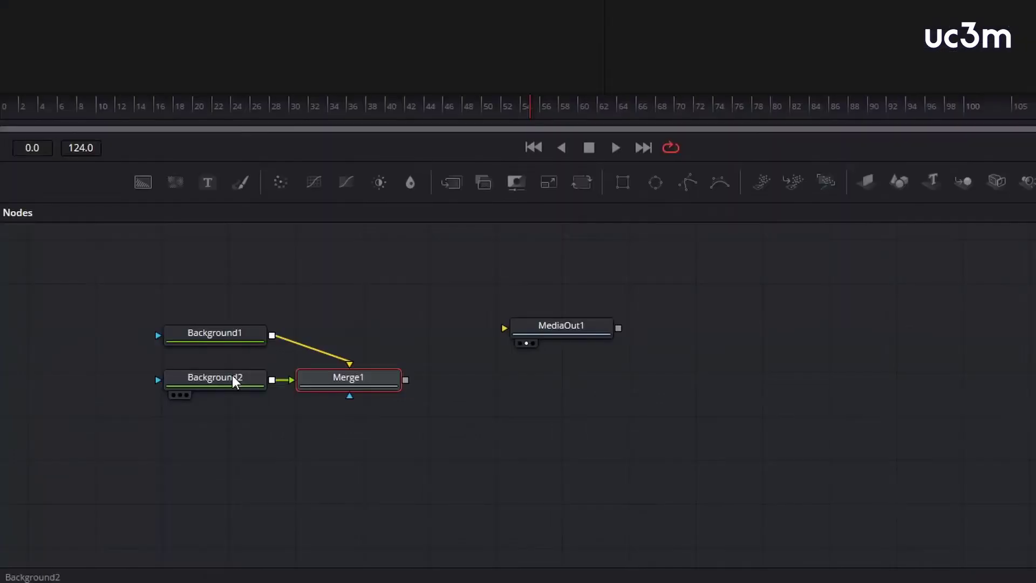
click(236, 380)
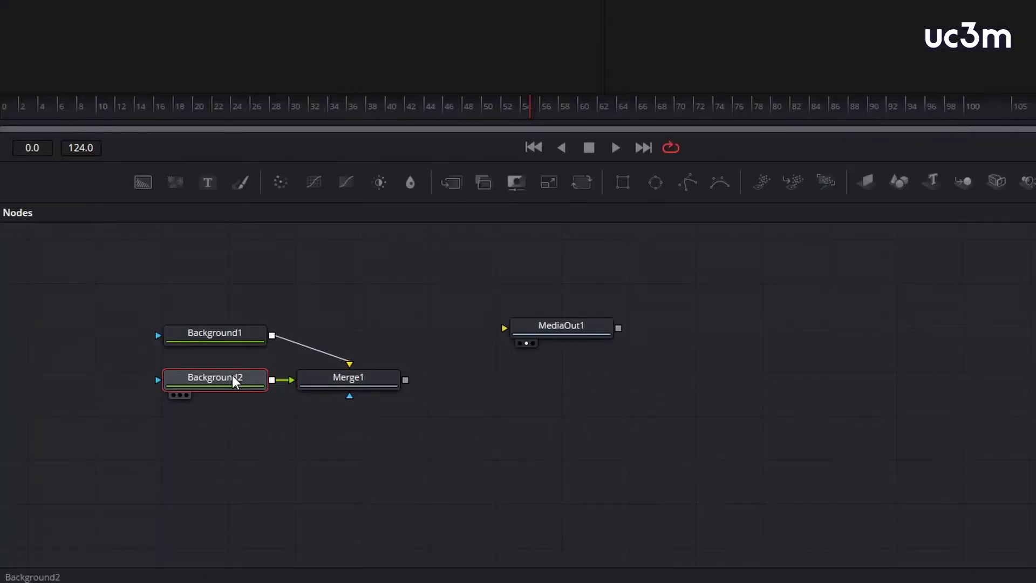
click(352, 383)
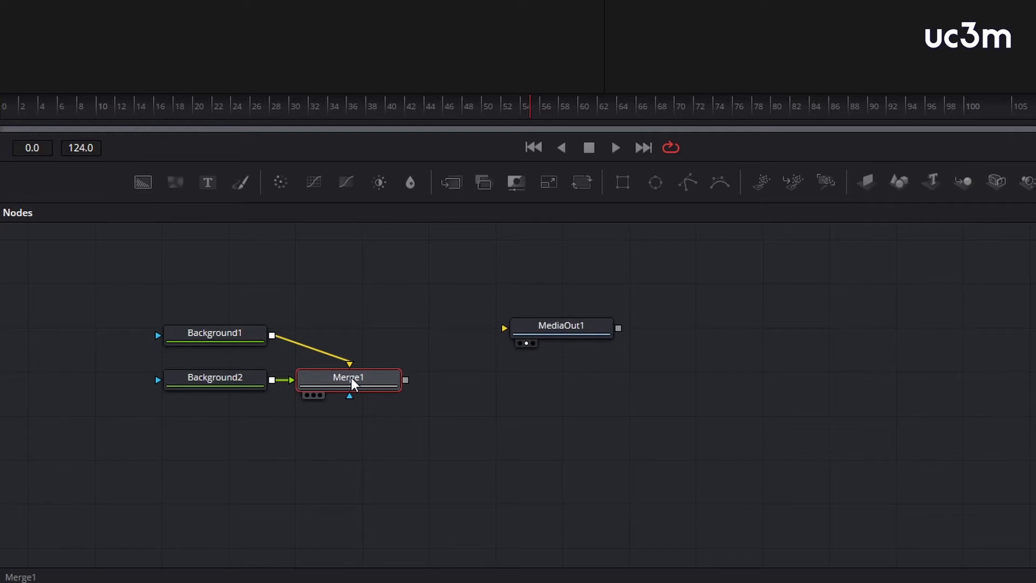
- Arrange Background2 above Merge1 with Background1 and MediaOut1 in line with it, and connect Merge1's output to MediaOut1
drag(243, 382, 373, 314)
drag(237, 343, 212, 386)
drag(578, 327, 583, 381)
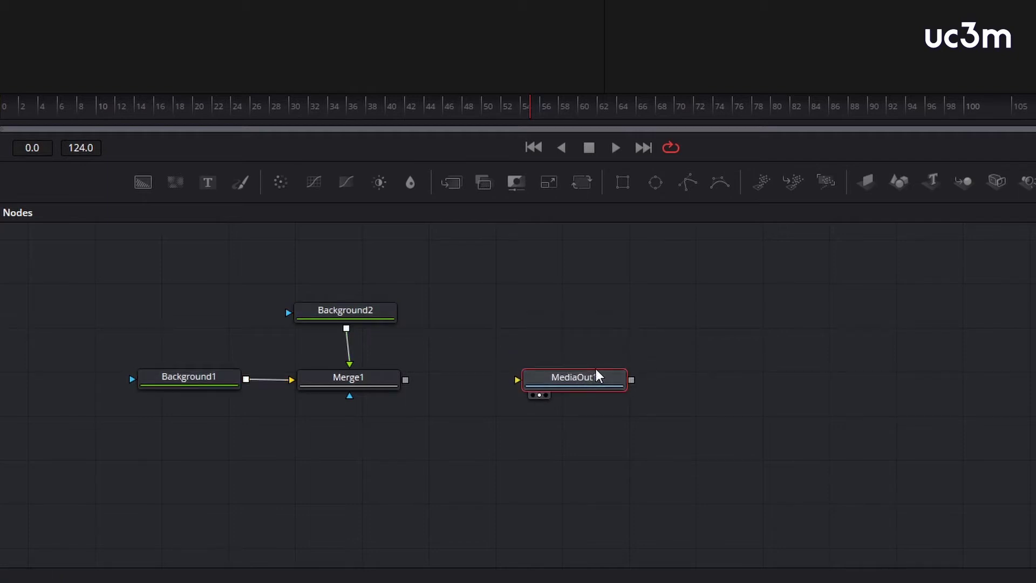
drag(405, 380, 540, 388)
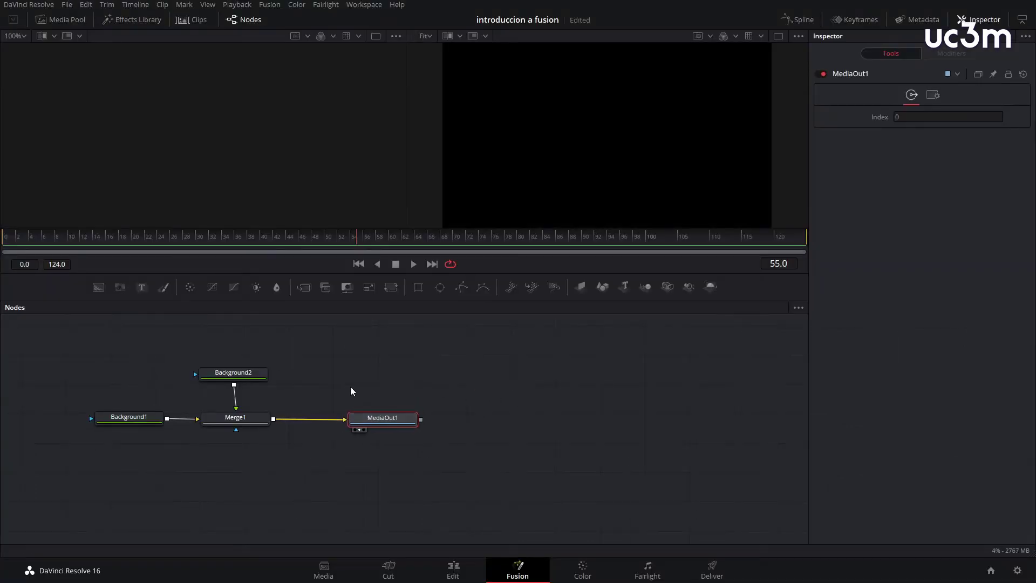
- Set Background2's solid color to green with hue 0.328, saturation 0.657 and value 0.551
click(250, 374)
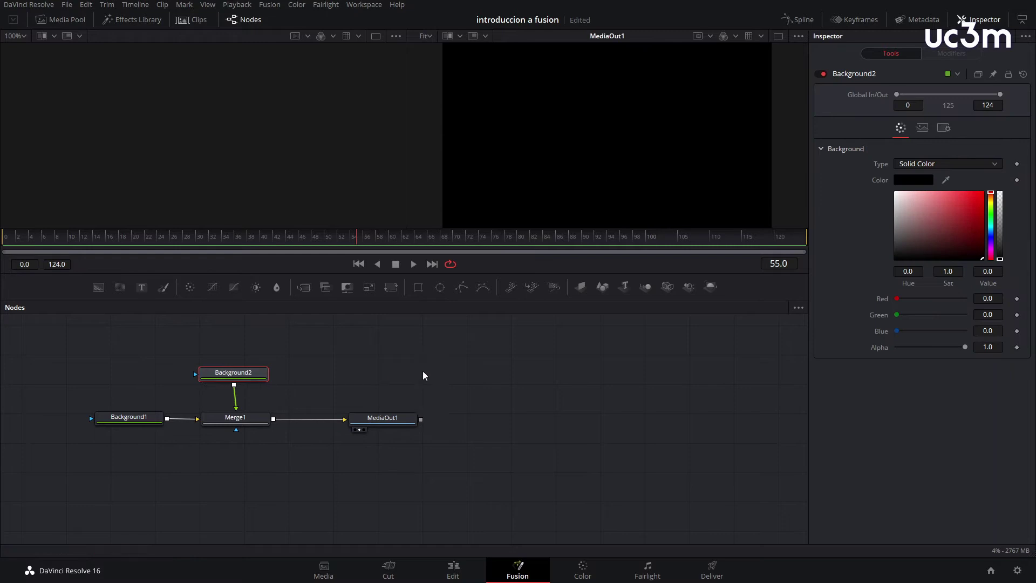
click(992, 213)
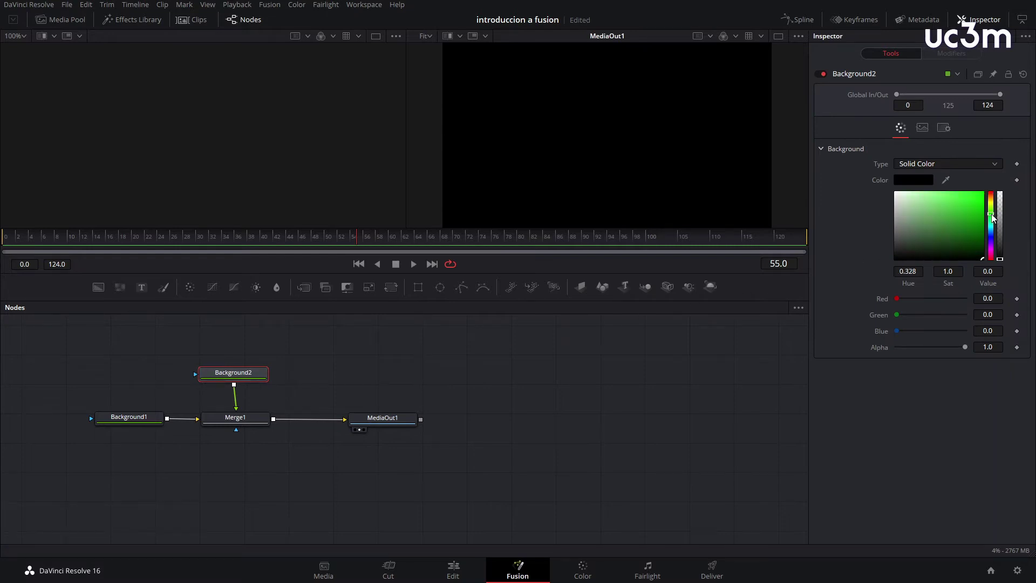
click(952, 223)
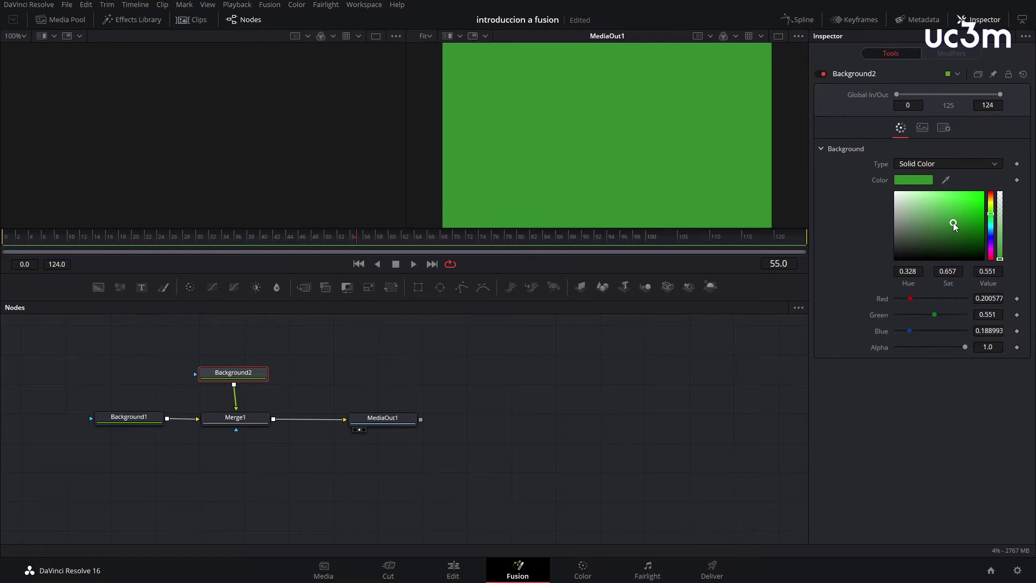
key(ctrl+s)
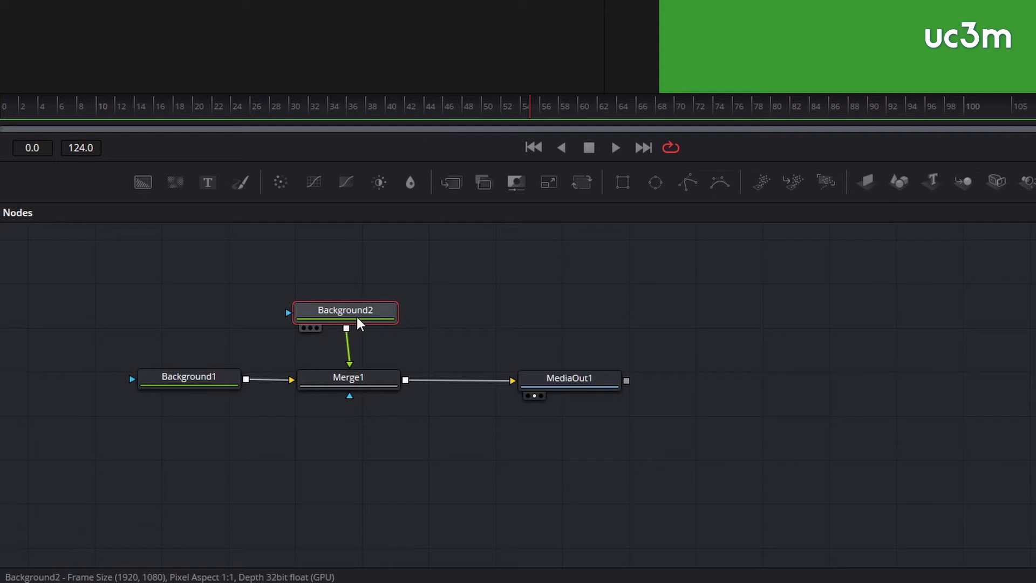
- Add an Ellipse mask to Background2 with soft edge 0.0787, border width 0.187, width 0.803 and height 0.441
click(656, 184)
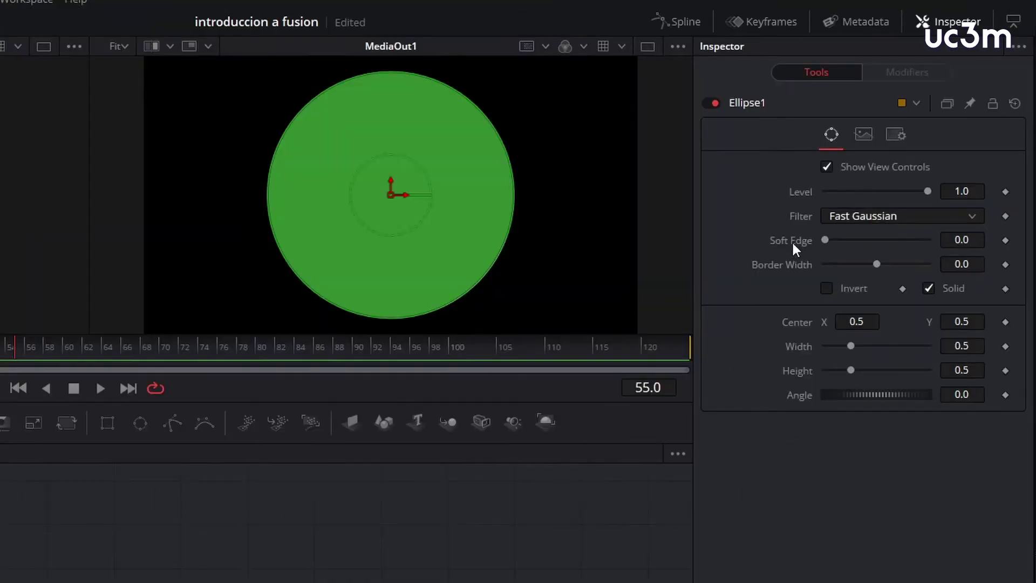
drag(825, 241, 924, 268)
drag(850, 345, 847, 373)
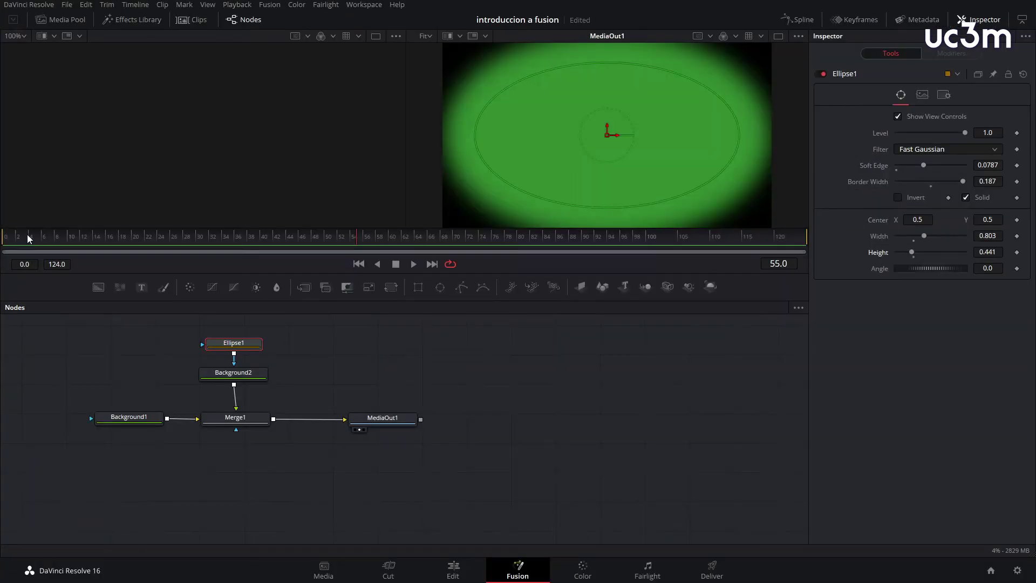
- Keyframe the ellipse's Center X at 0.5 on frame 1 and at 0.938 on frame 124
click(13, 241)
key(ctrl+s)
click(1016, 220)
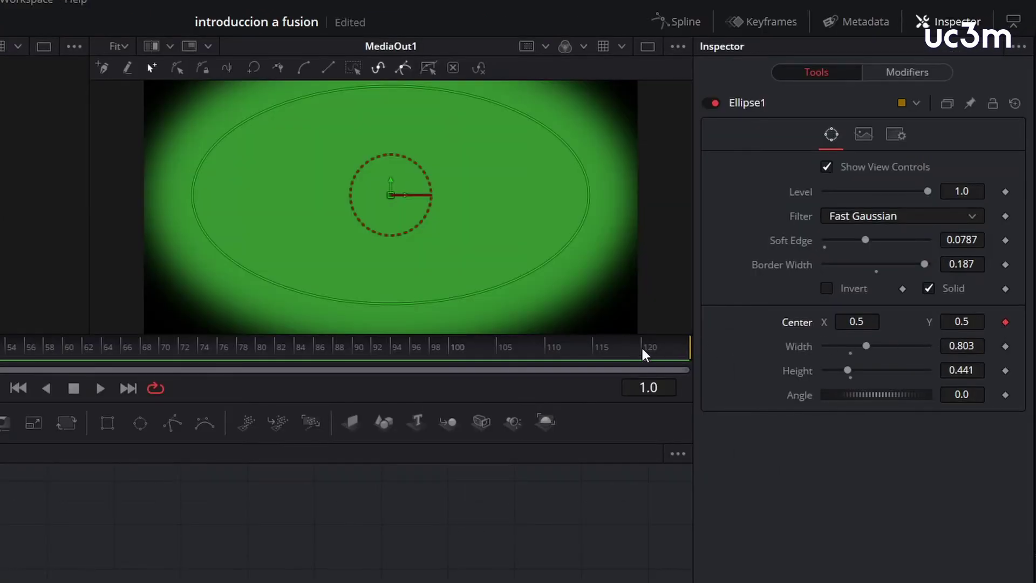
drag(643, 354, 682, 364)
drag(856, 321, 907, 322)
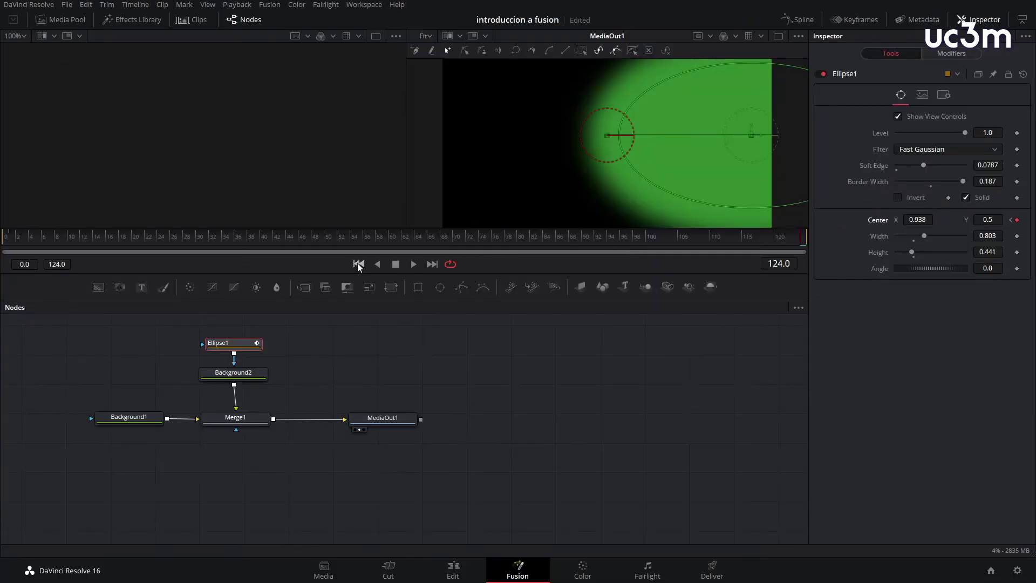
- Play the ellipse animation from the first frame and delete the Ellipse1 mask
click(358, 264)
click(413, 266)
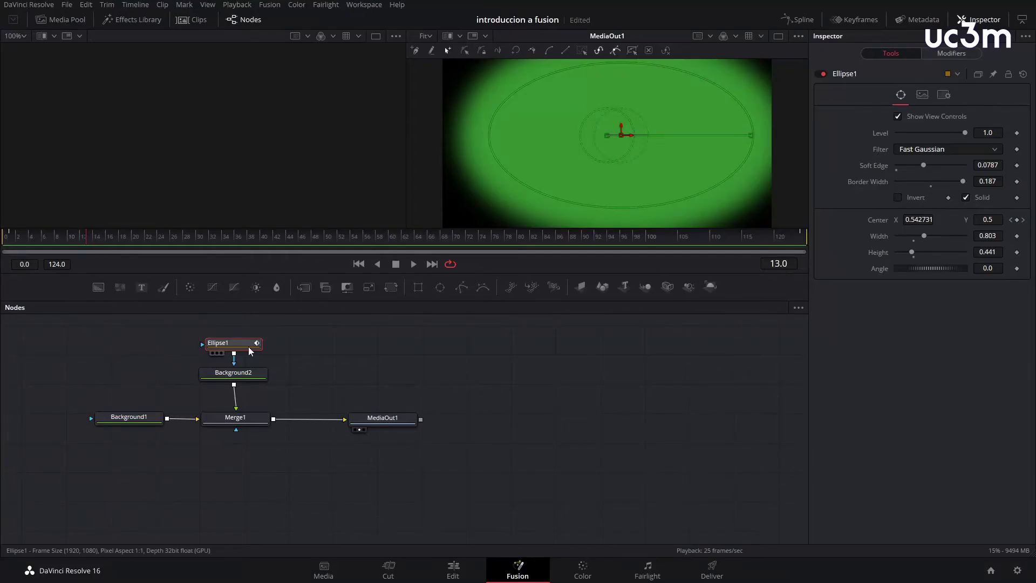
key(Delete)
- Add a Polygon mask to Background2, and switch to a single viewer with a taller viewing area
click(235, 371)
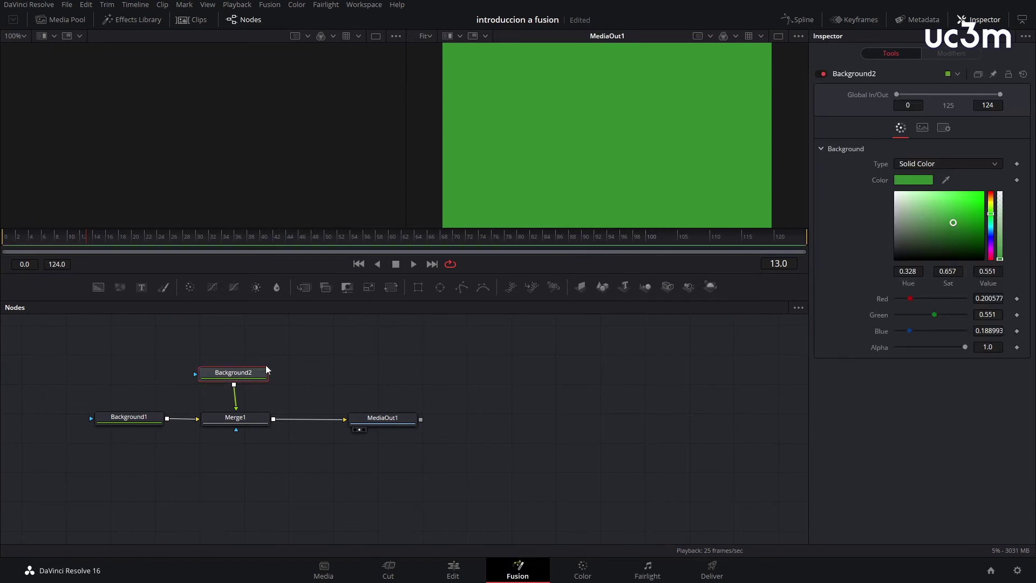
click(463, 288)
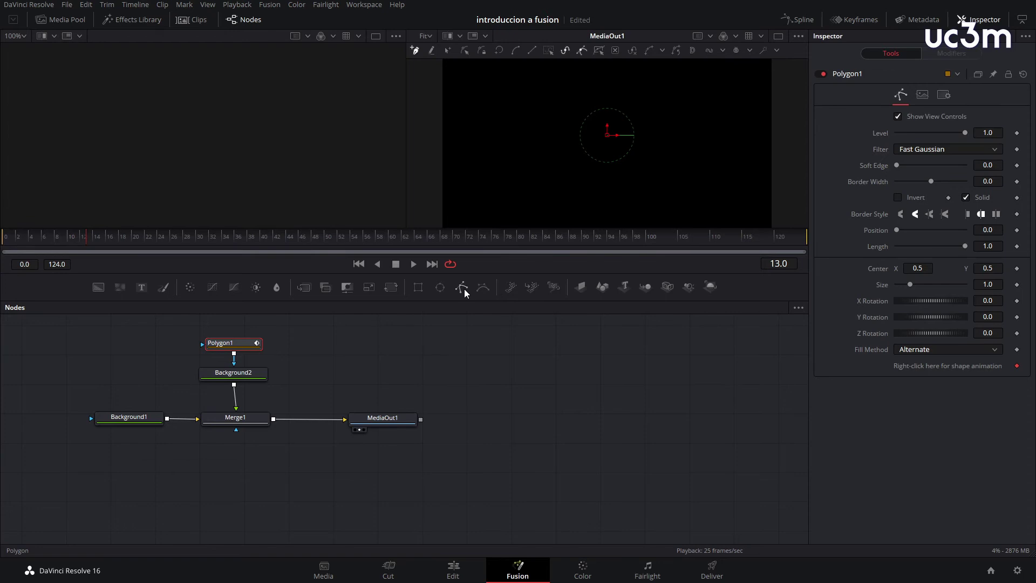
click(778, 36)
drag(424, 273, 391, 364)
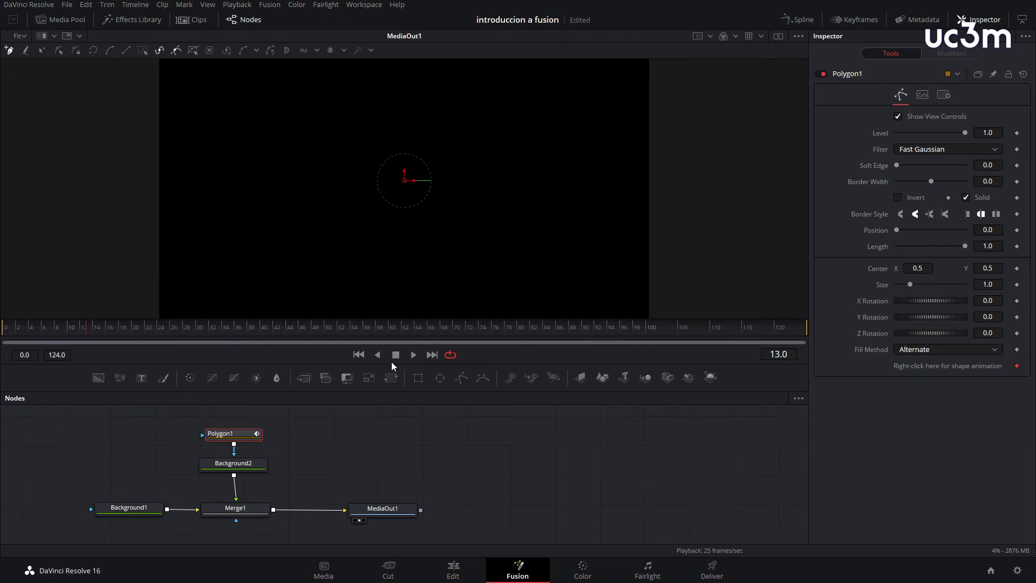
- Draw a closed, straight-edged polygon mask around the middle of the frame, and reset the Polygon1 node
click(276, 204)
click(399, 111)
click(443, 184)
click(465, 219)
click(275, 204)
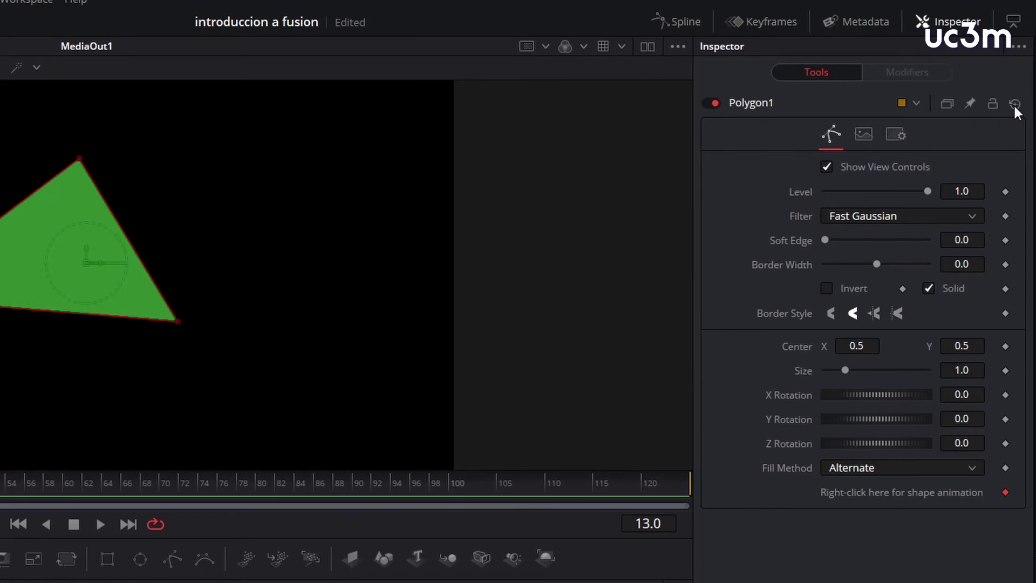
click(1013, 104)
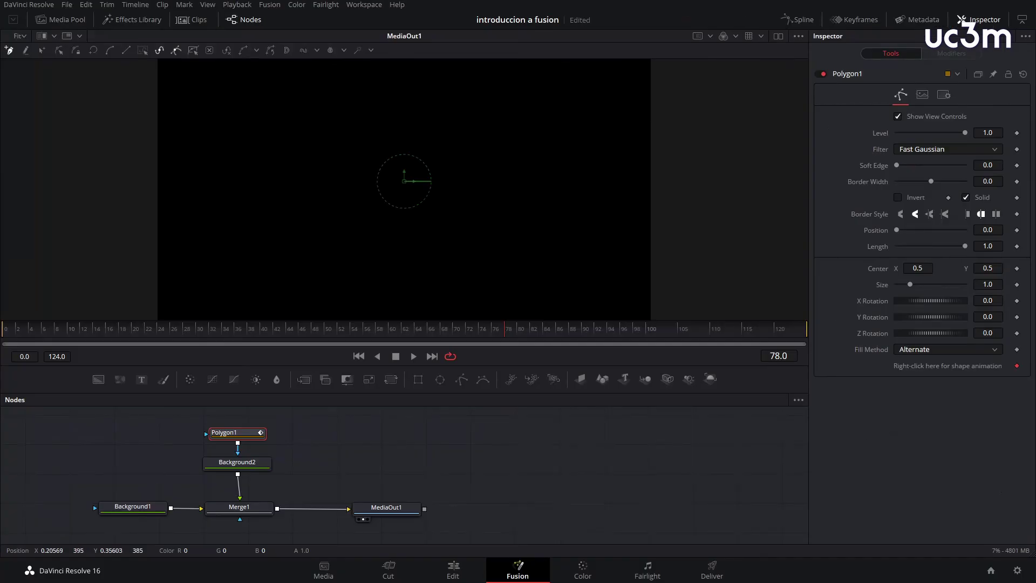
- Draw a closed four-point polygon mask with smooth curved edges, extending from the left part of the frame past its center
drag(258, 221, 308, 221)
drag(329, 143, 387, 140)
drag(450, 200, 457, 233)
drag(318, 255, 272, 258)
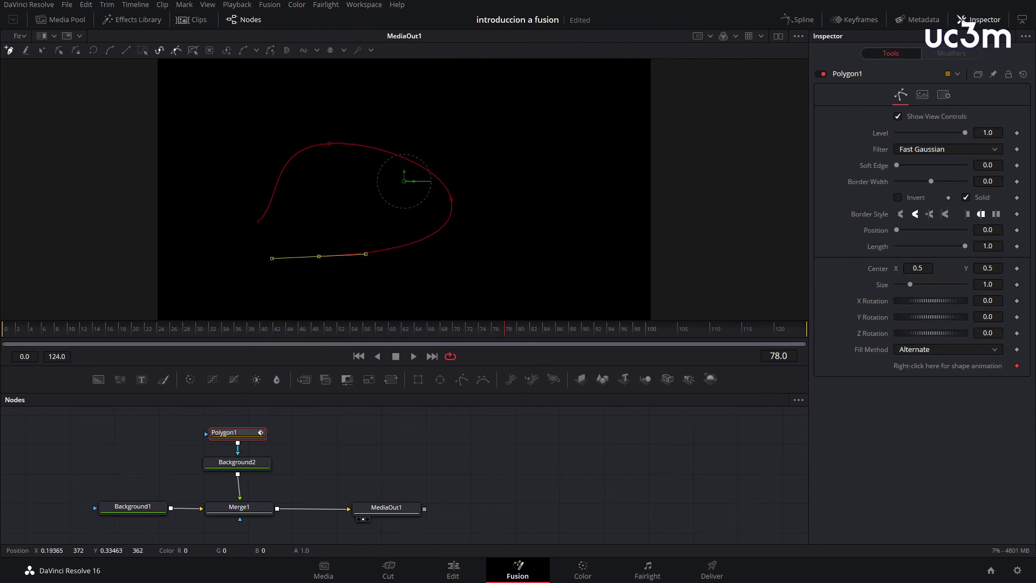
click(260, 222)
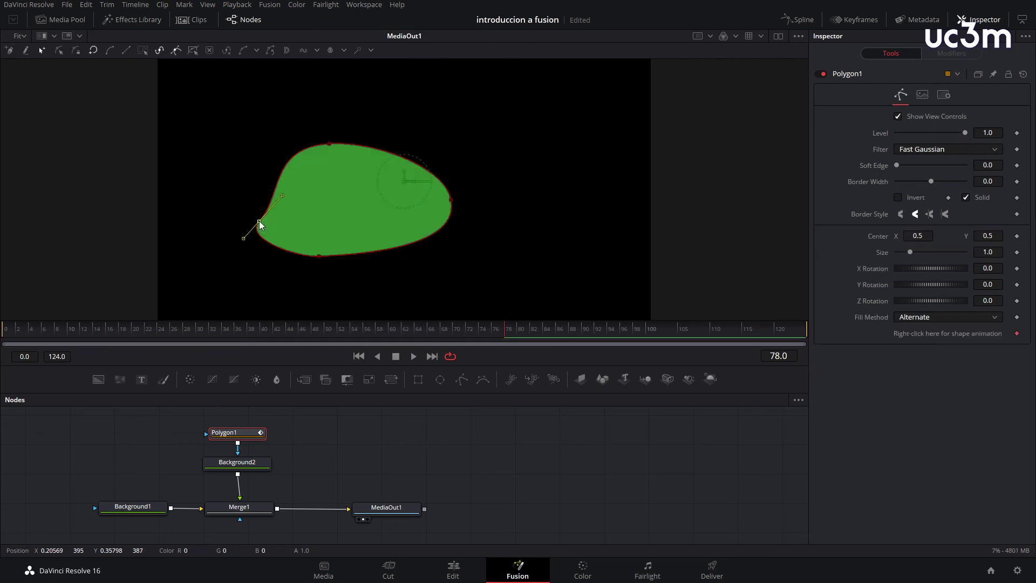
- Smooth the mask's left side by adjusting its point and handles, and move its rightmost point slightly inward
drag(257, 221, 257, 180)
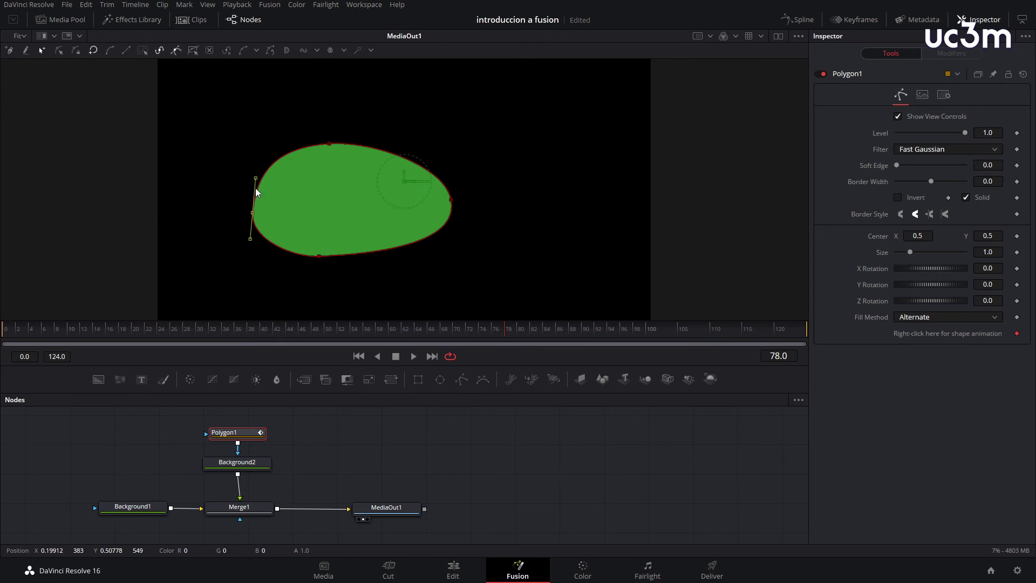
drag(249, 239, 249, 251)
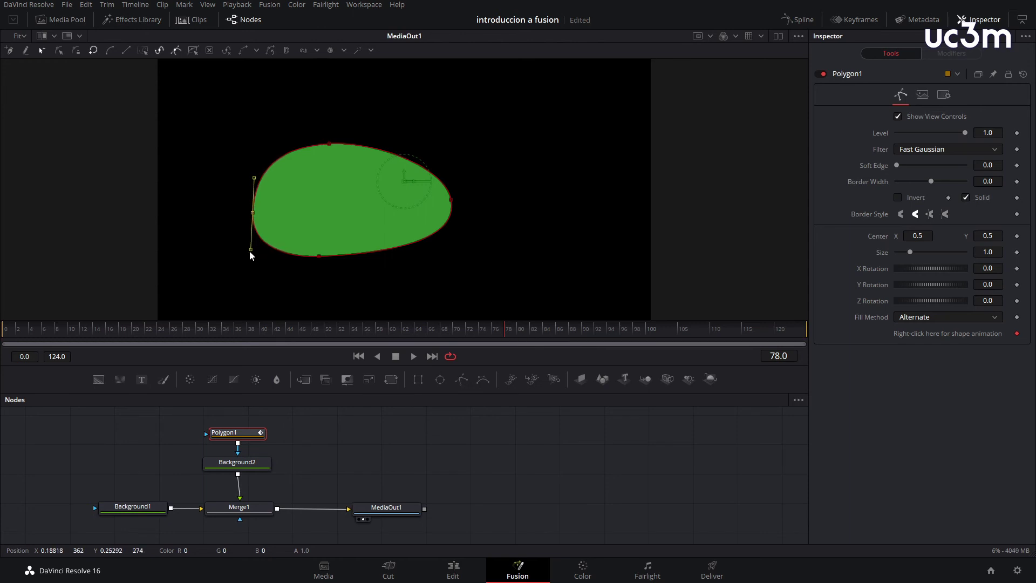
drag(451, 202, 430, 213)
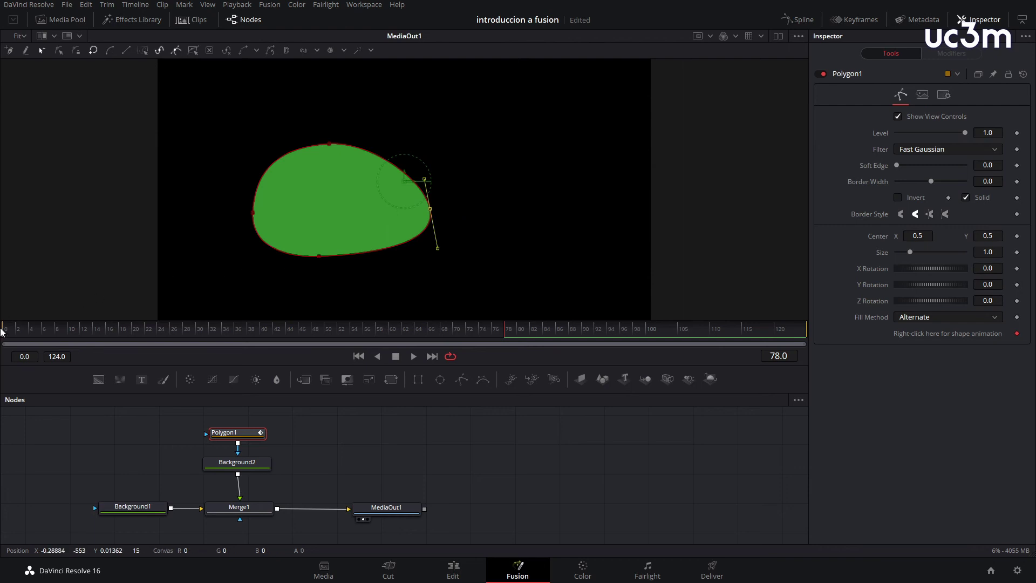
- Animate the mask's shape by nudging its bottom point on frame 1, and denting its left edge and pulling its right point inward on frame 25
click(8, 334)
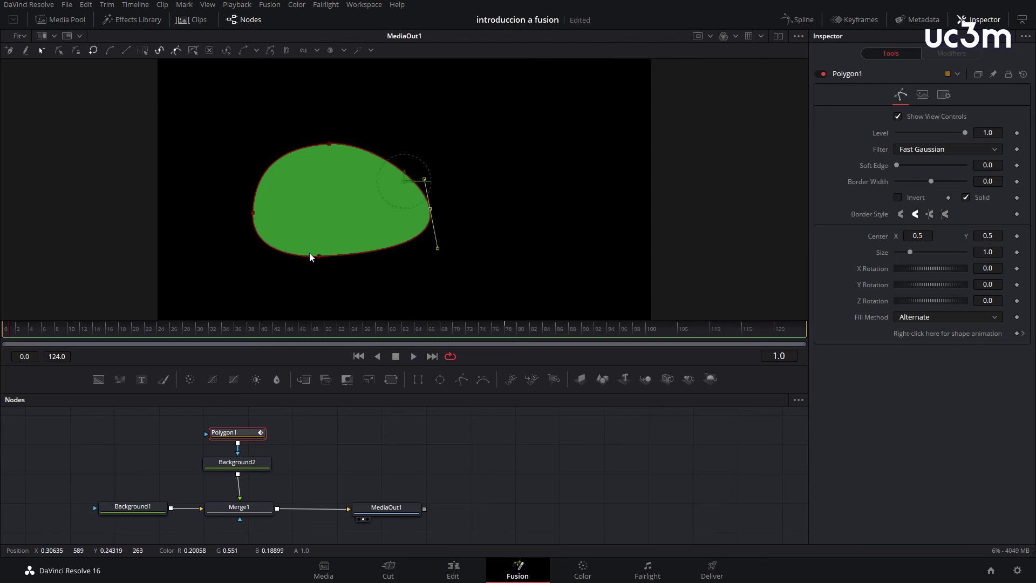
mouse_move(318, 259)
mouse_down()
mouse_move(321, 244)
mouse_move(319, 262)
mouse_up()
click(164, 330)
drag(254, 213, 283, 202)
drag(430, 208, 341, 201)
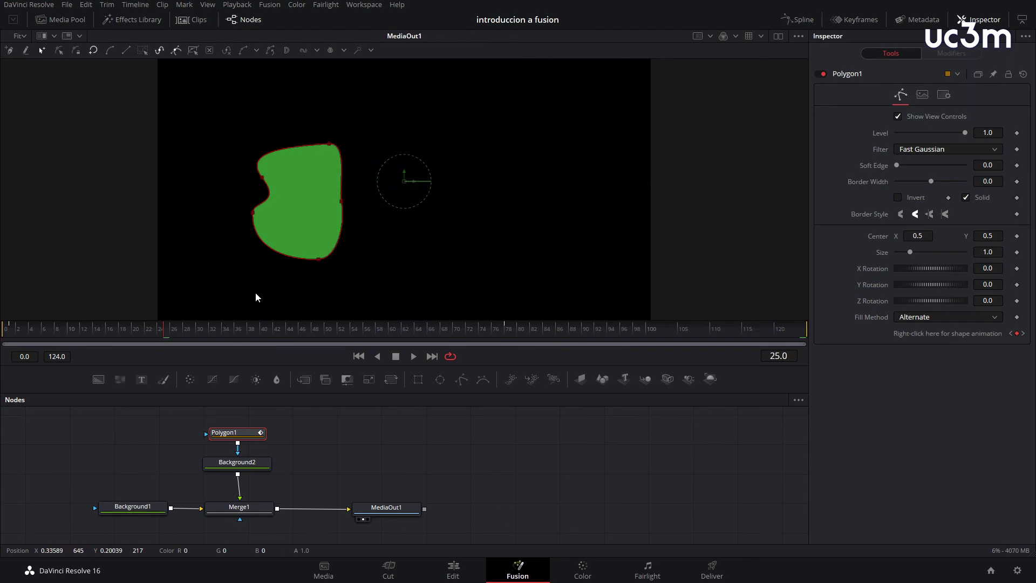
click(121, 335)
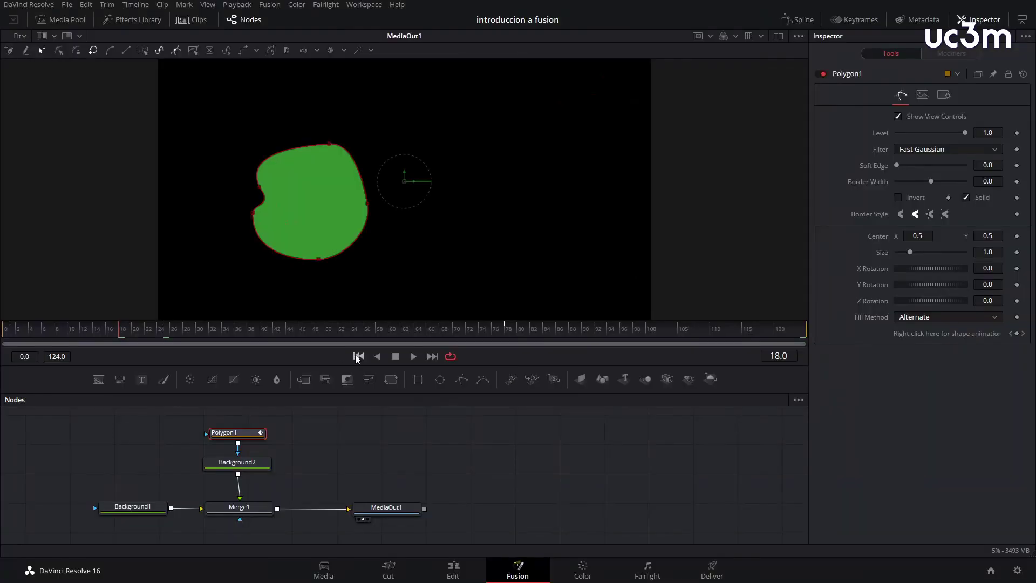
- Play the mask animation from the first frame to review its shape changes, and stop playback
click(715, 465)
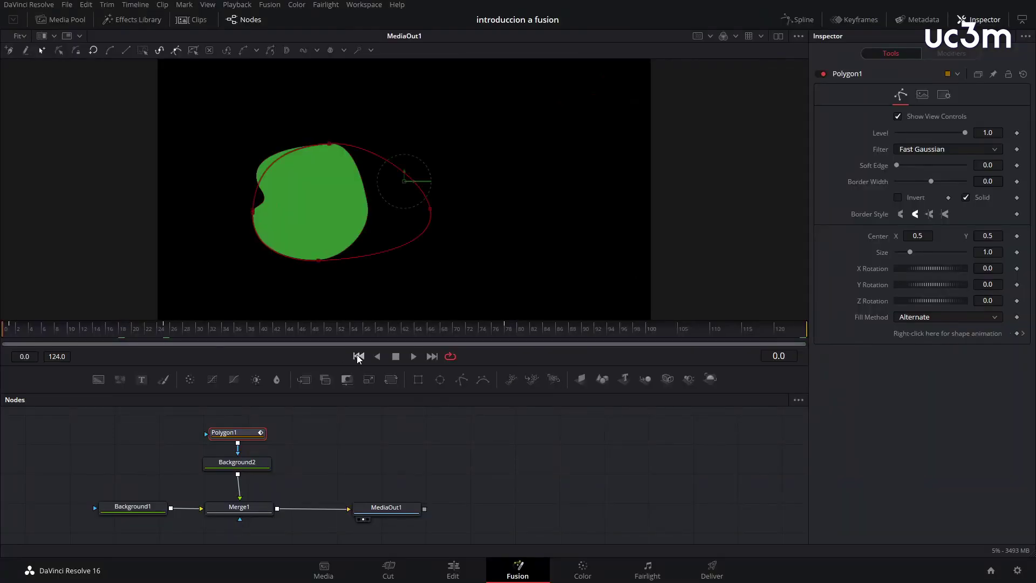
click(414, 356)
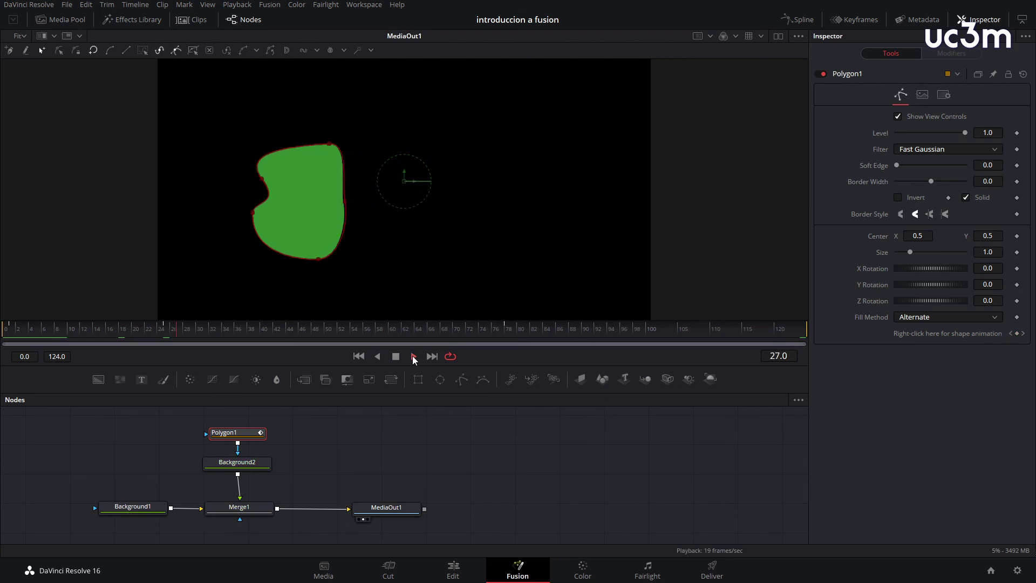
click(397, 356)
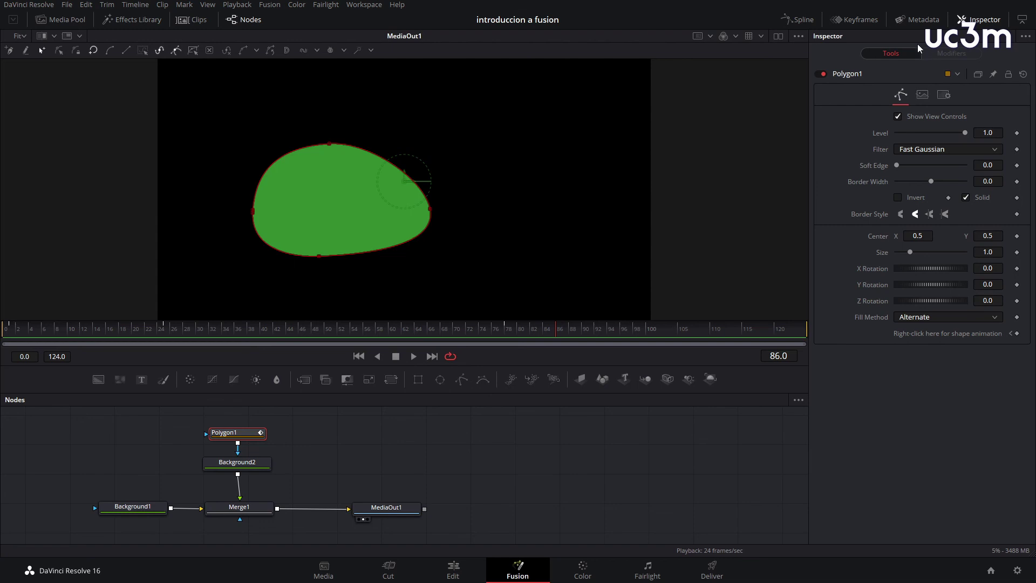
- Show the Keyframes editor in place of the node graph, and move the Polygon mask's last keyframe earlier to about frame 57
click(866, 24)
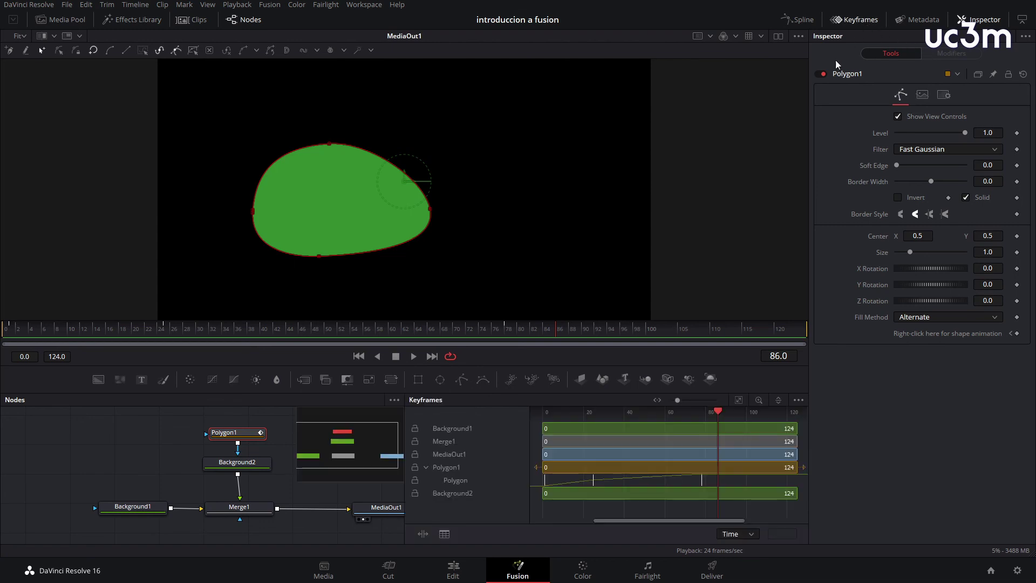
click(257, 23)
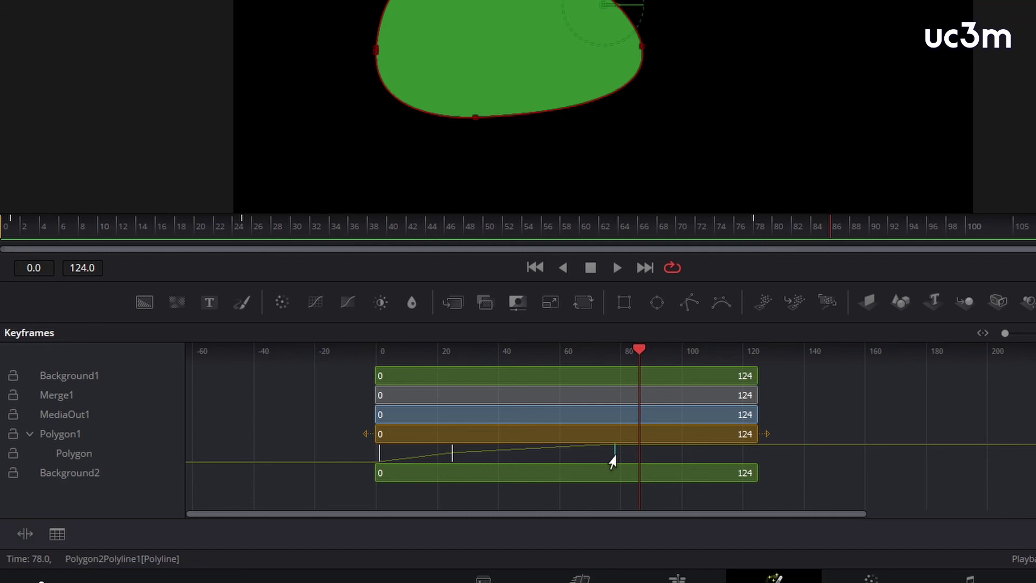
drag(411, 482, 403, 482)
drag(604, 462, 550, 459)
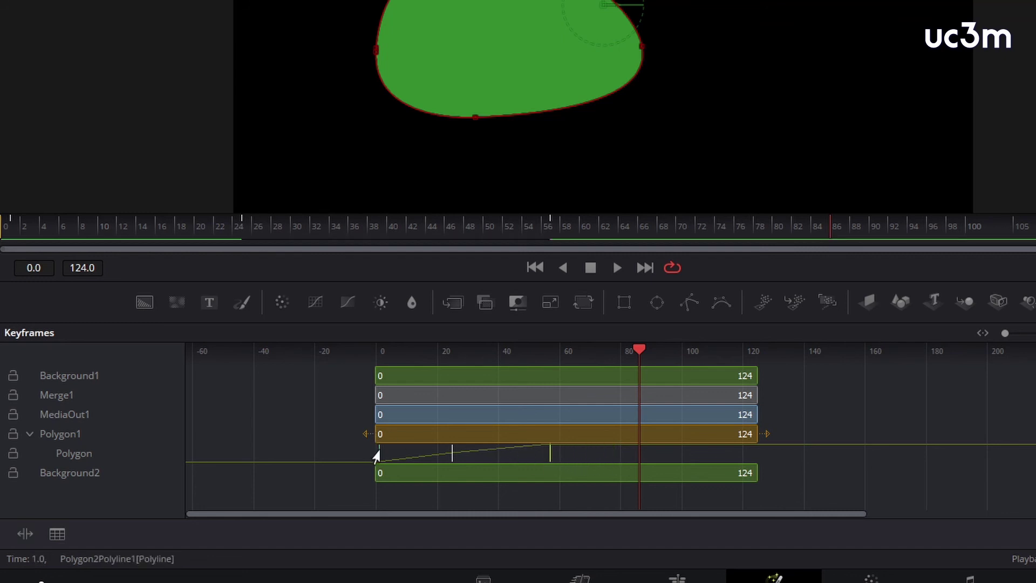
- Move the Polygon mask's first keyframe to just before frame 0 and its middle keyframe to frame 27, and scrub back to frame 15
drag(378, 462, 374, 463)
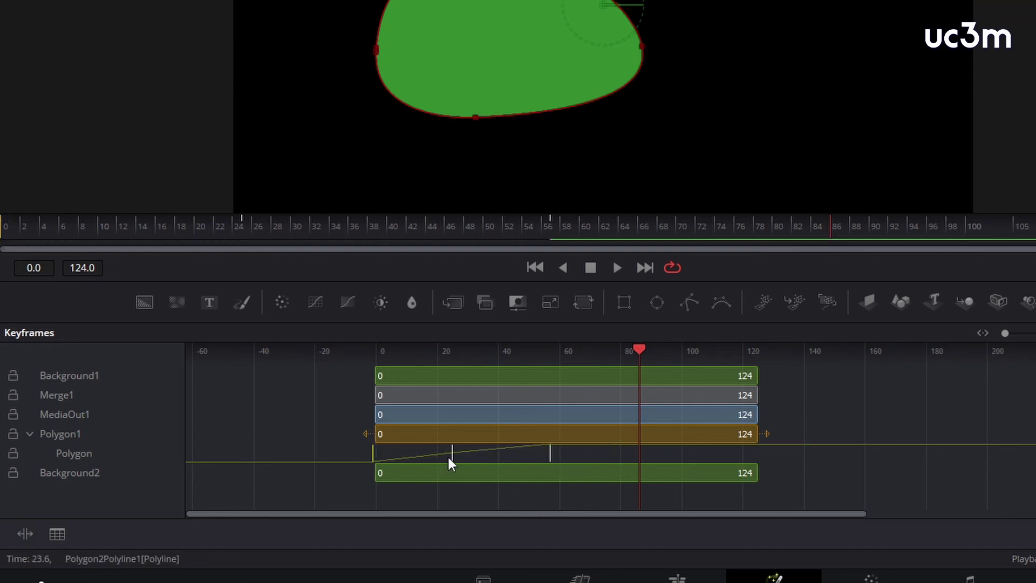
drag(448, 457, 457, 458)
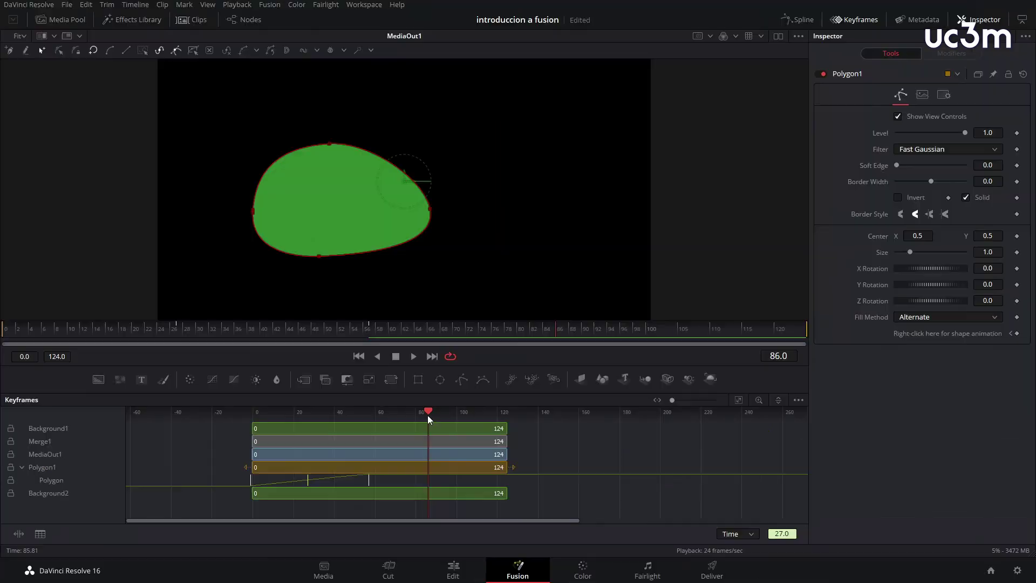
drag(428, 414, 283, 413)
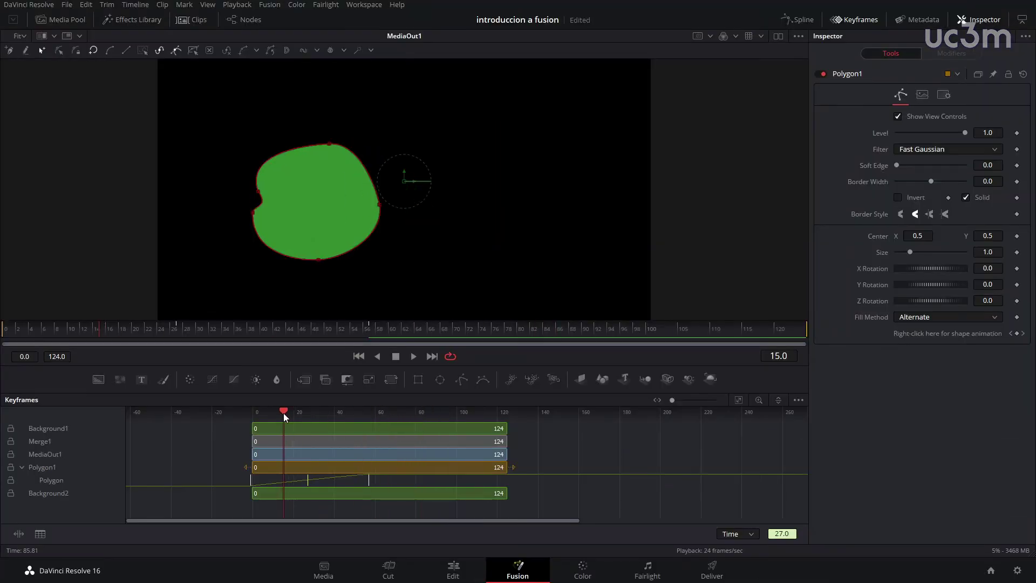